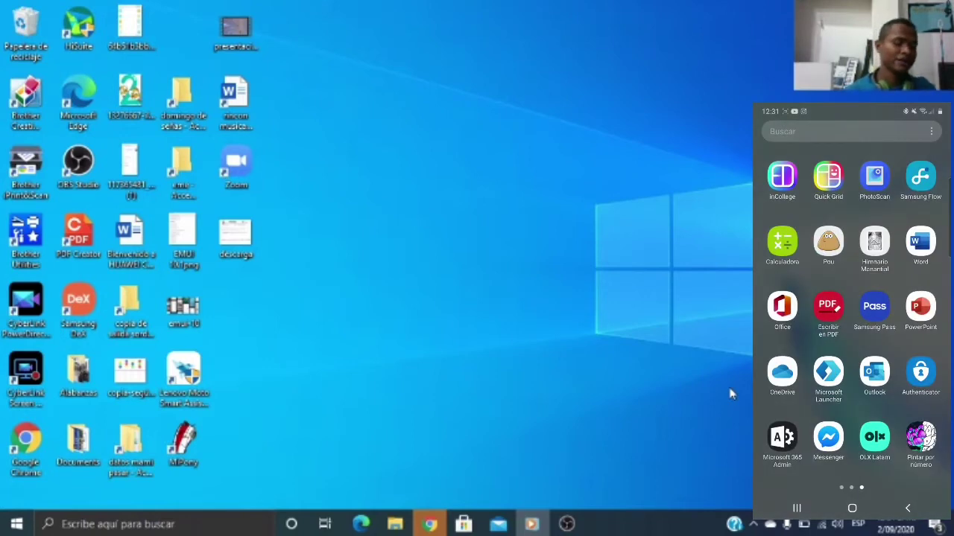
Step: Launch Word from the Productividad tile group in the Windows 10 Start menu
{"action": "left_click", "coordinate": [15, 522]}
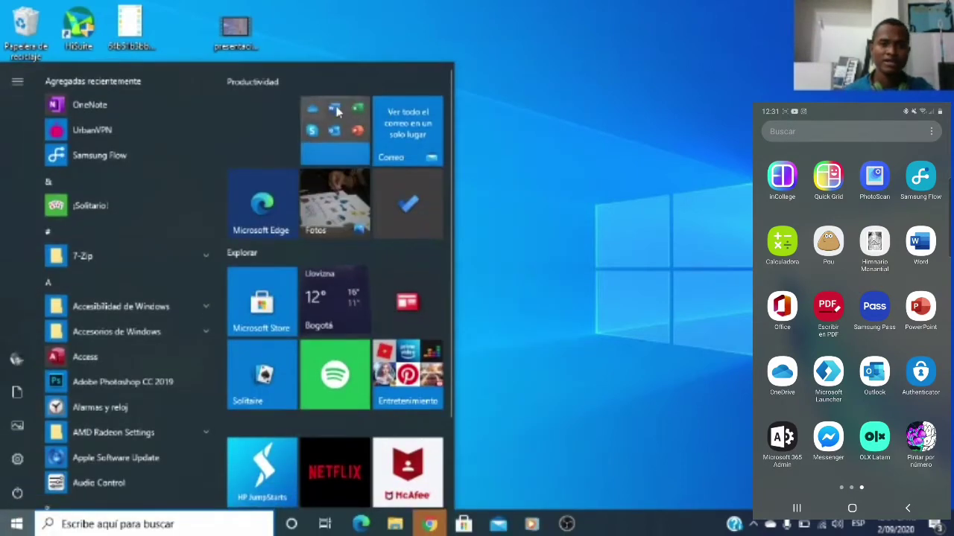
{"action": "left_click", "coordinate": [337, 111]}
{"action": "left_click", "coordinate": [347, 250]}
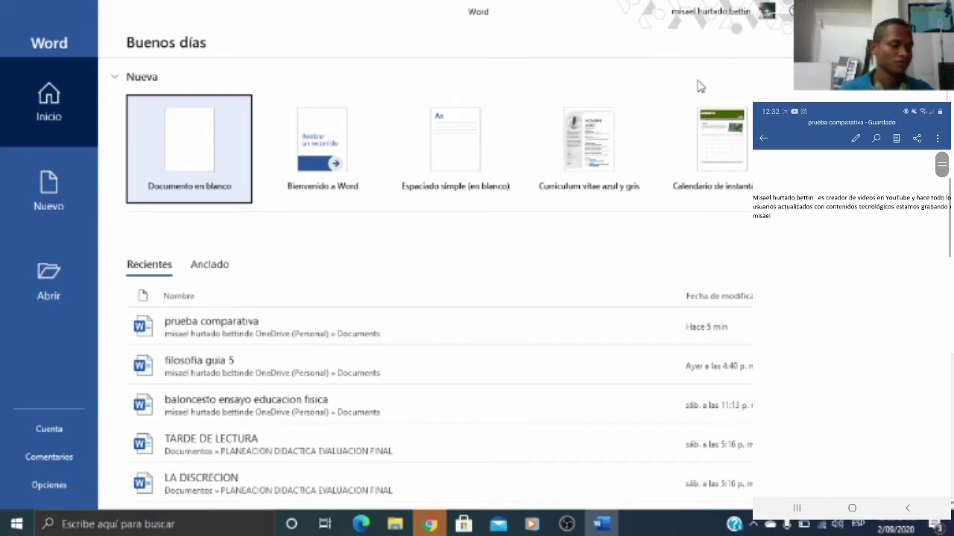
Step: Open 'prueba comparativa' from the Recientes list on Word's start screen
{"action": "left_click", "coordinate": [238, 325]}
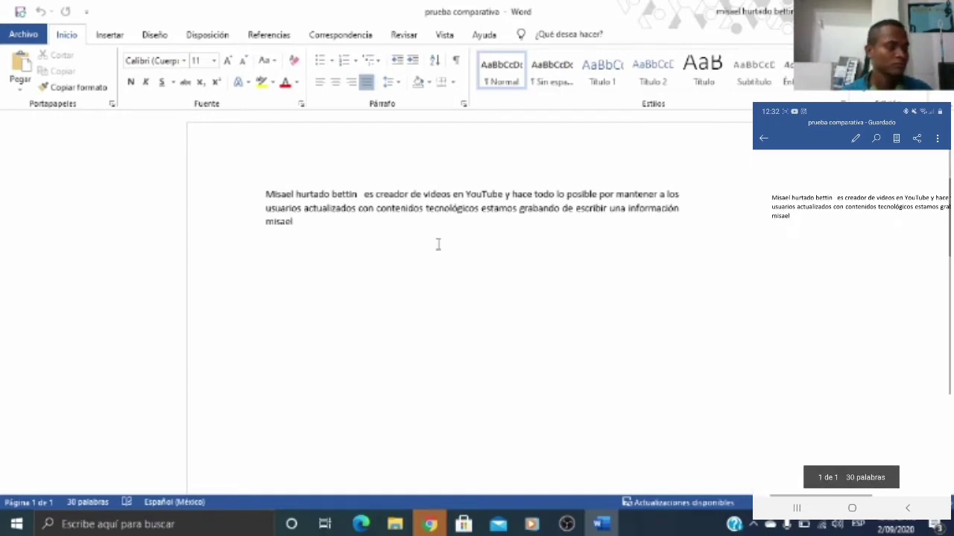
Step: Place the cursor in the paragraph and bring up the Archivo backstage view
{"action": "left_click", "coordinate": [347, 209]}
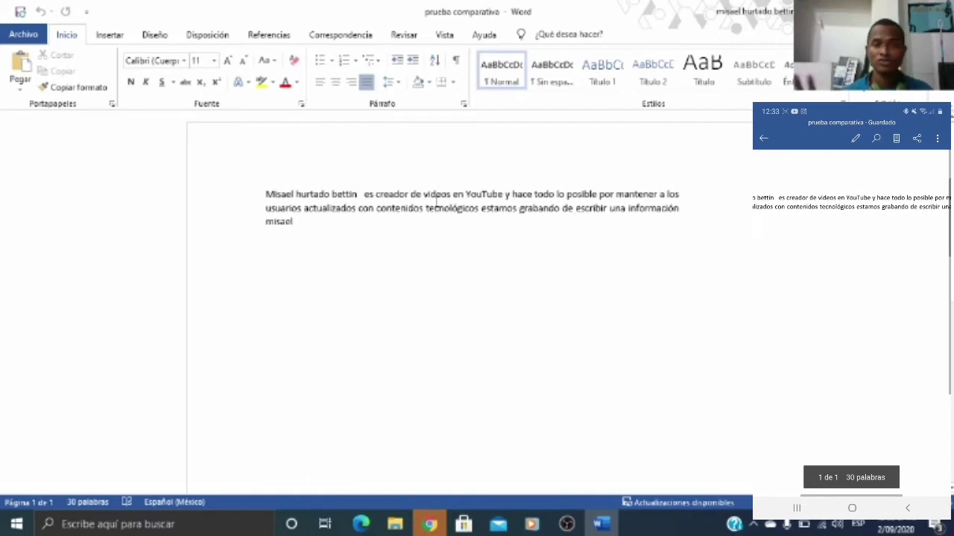
{"action": "left_click", "coordinate": [24, 35]}
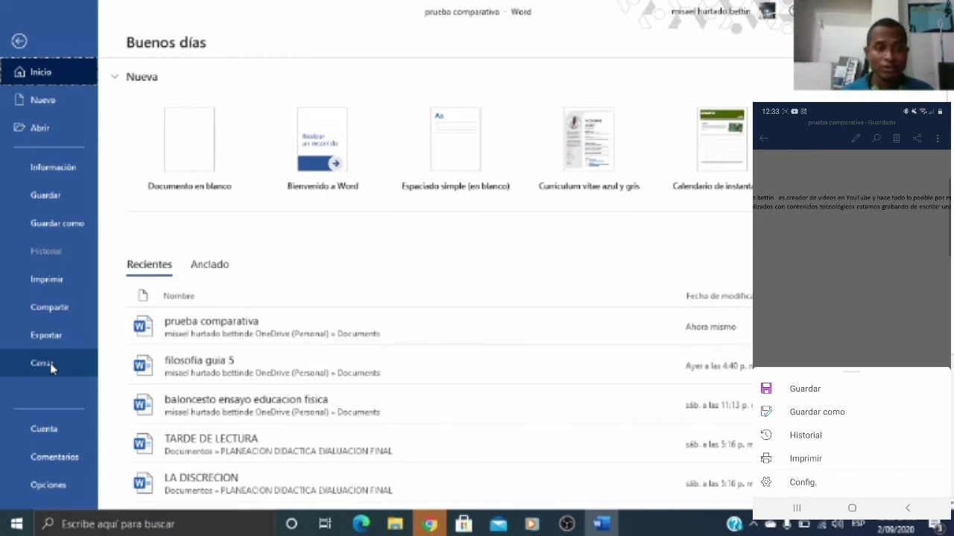
Step: Browse the Guardar como file types, keep Documento de Word, and cancel without saving
{"action": "left_click", "coordinate": [72, 229]}
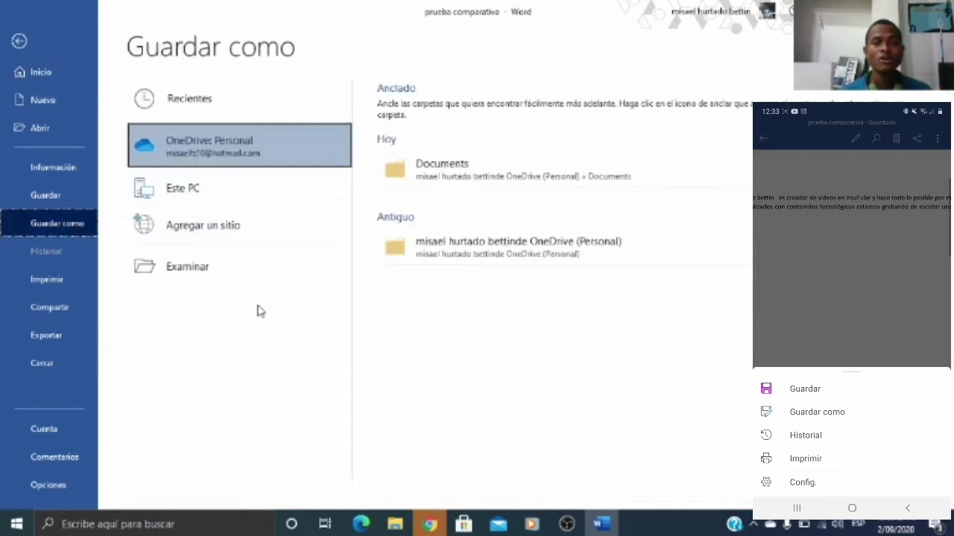
{"action": "left_click", "coordinate": [231, 270]}
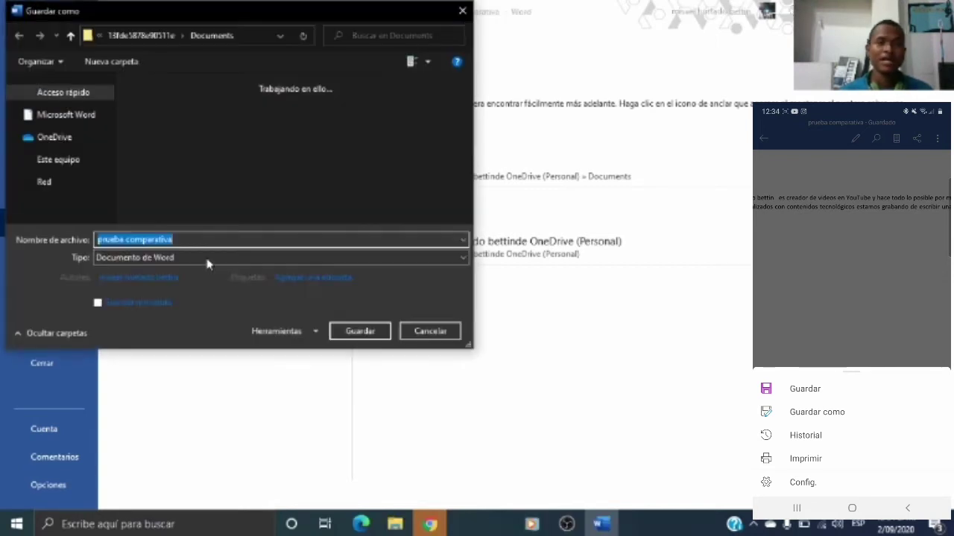
{"action": "left_click", "coordinate": [210, 257]}
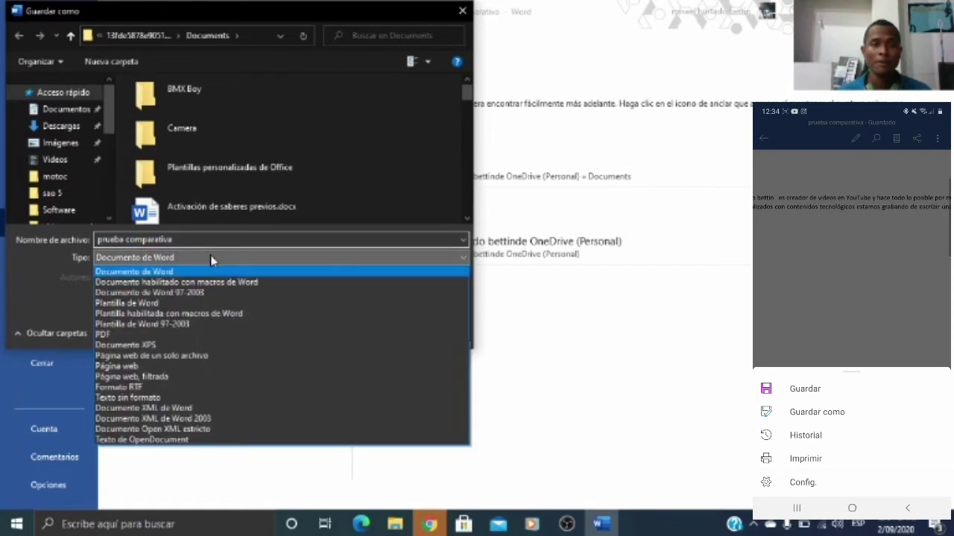
{"action": "left_click", "coordinate": [439, 186]}
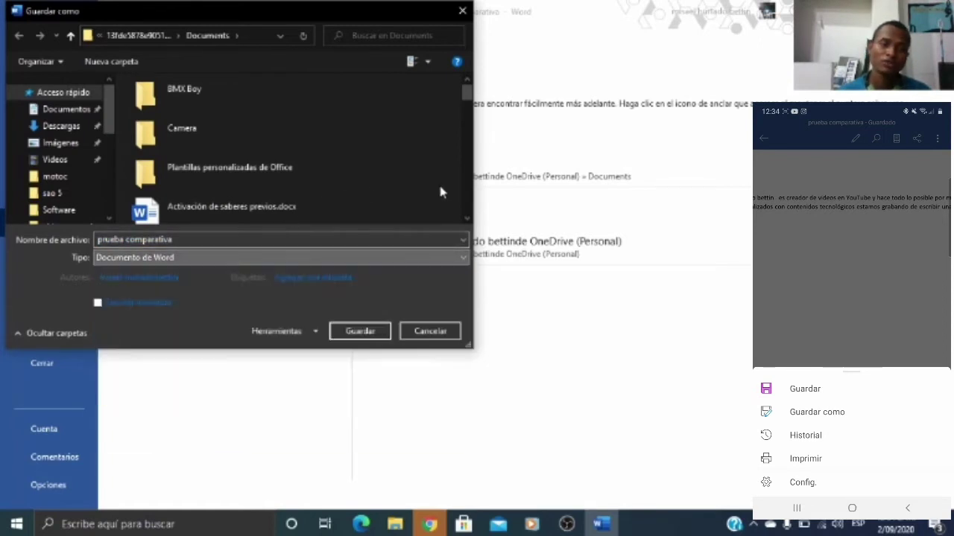
{"action": "left_click", "coordinate": [440, 332]}
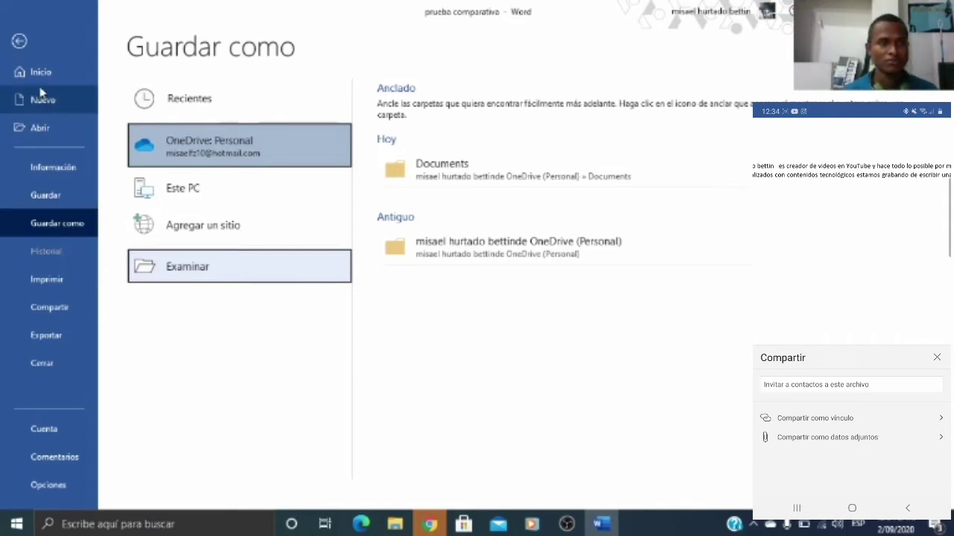
Step: Return to the document, open and close the Compartir pane, then reopen the Archivo backstage
{"action": "left_click", "coordinate": [19, 42]}
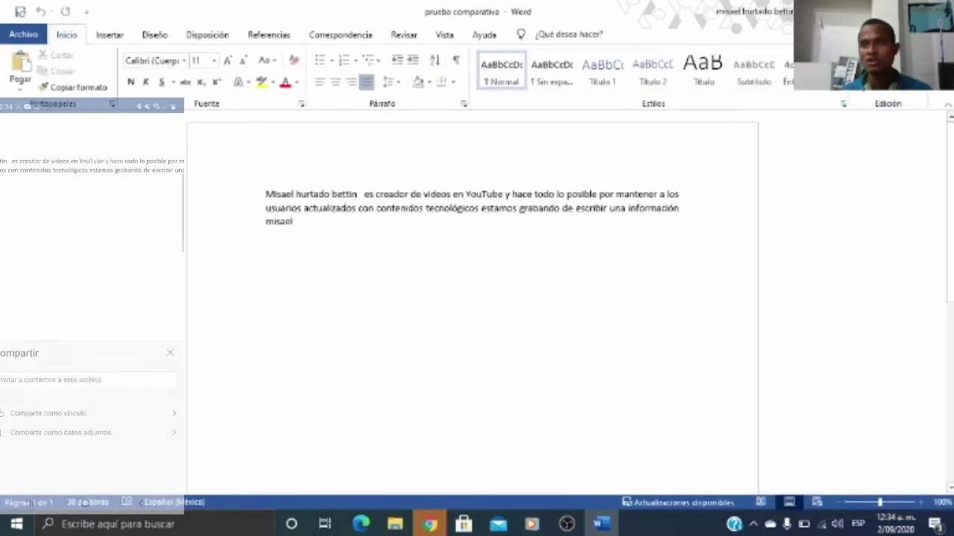
{"action": "left_click", "coordinate": [926, 35]}
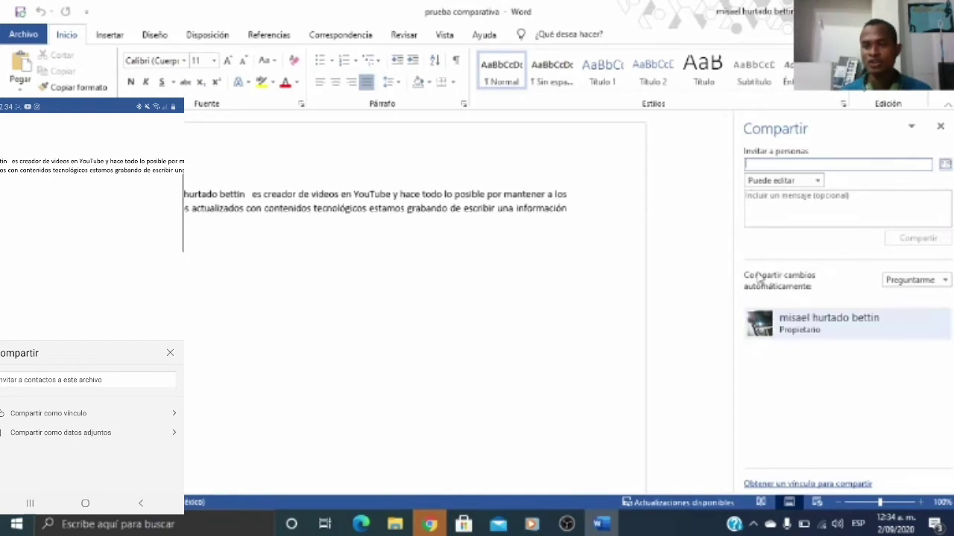
{"action": "left_click", "coordinate": [940, 126]}
{"action": "left_click", "coordinate": [11, 37]}
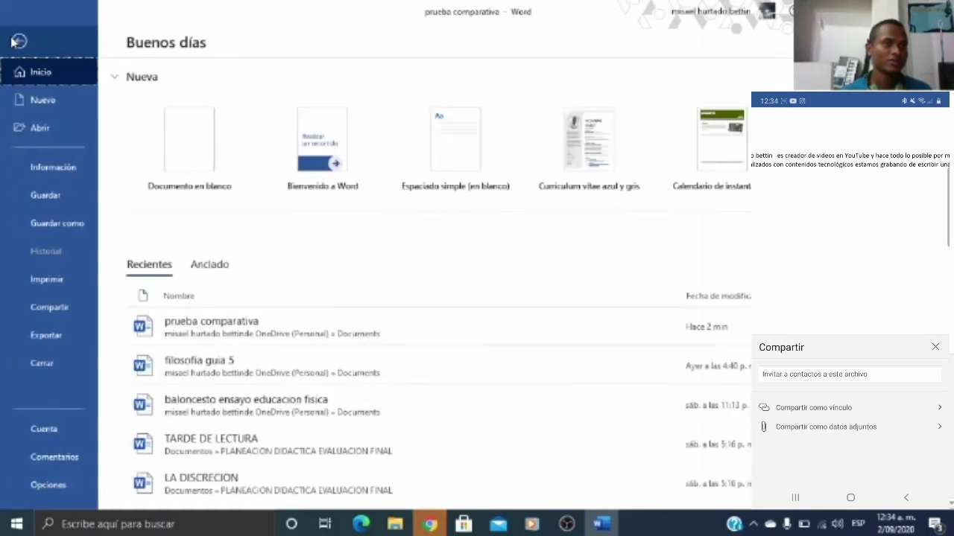
Step: Show the Compartir page with people, email, online presentation and blog options
{"action": "left_click", "coordinate": [51, 305]}
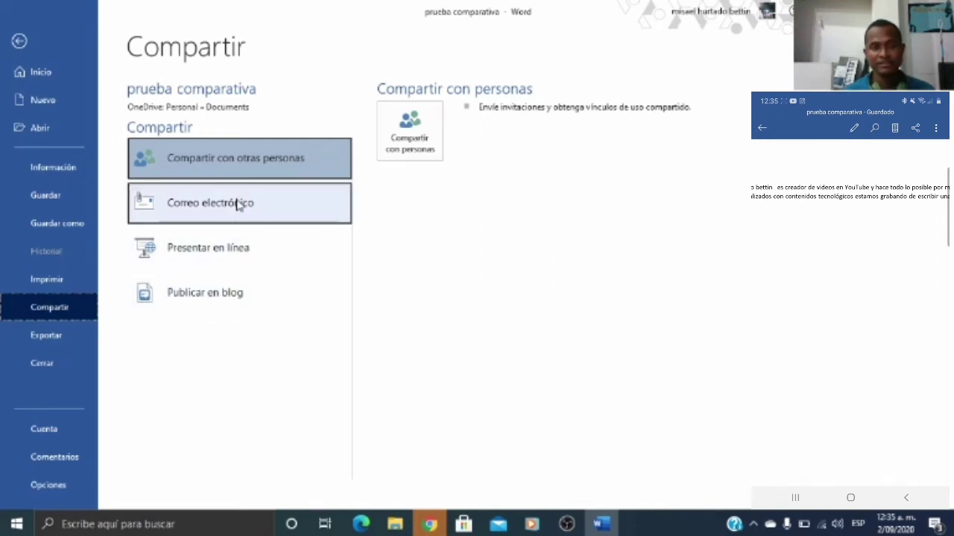
Step: Try sending the document as an e-mail attachment and dismiss the missing mail client error
{"action": "left_click", "coordinate": [197, 207]}
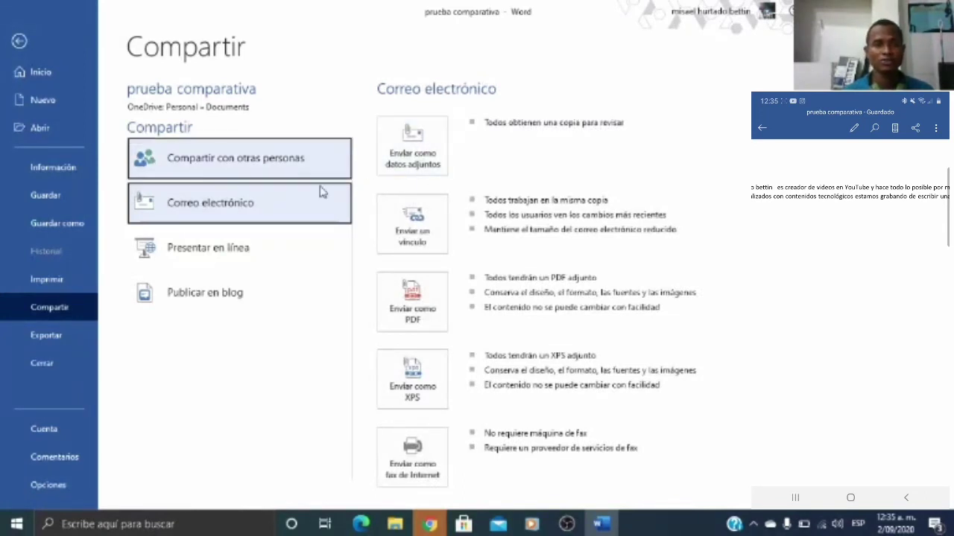
{"action": "left_click", "coordinate": [400, 170]}
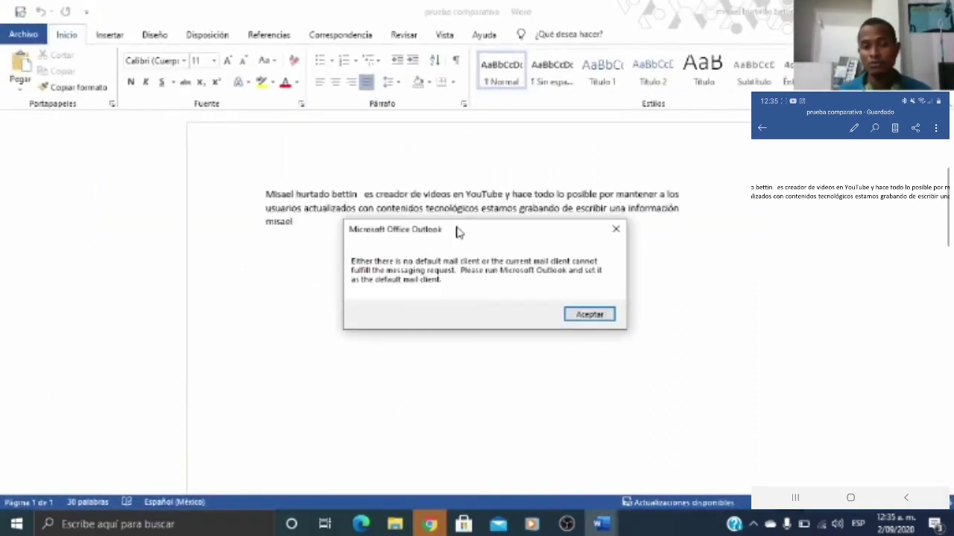
{"action": "left_click_drag", "start_coordinate": [459, 234], "coordinate": [433, 241]}
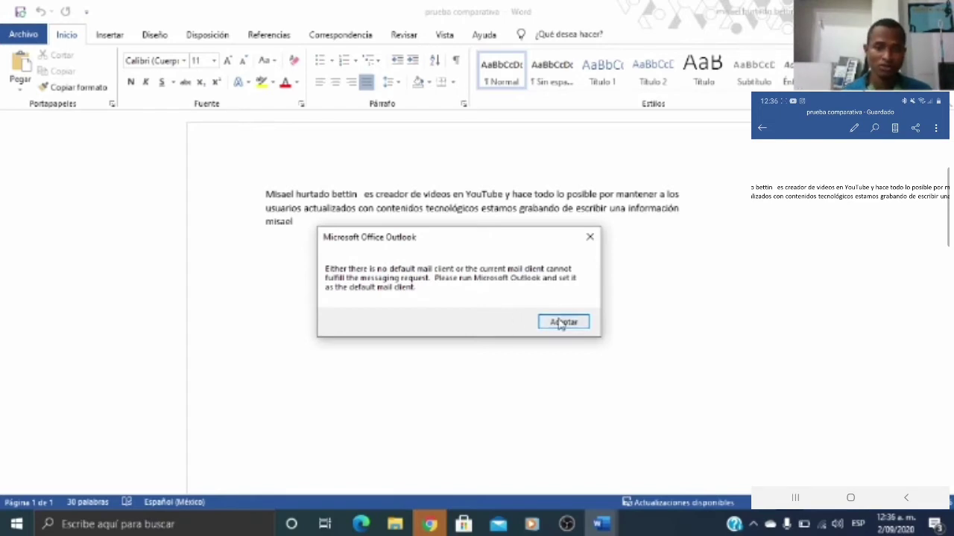
{"action": "left_click", "coordinate": [559, 322]}
Step: Dismiss the MAPI error and keep Puede editar as the permission for invited people
{"action": "left_click", "coordinate": [504, 301]}
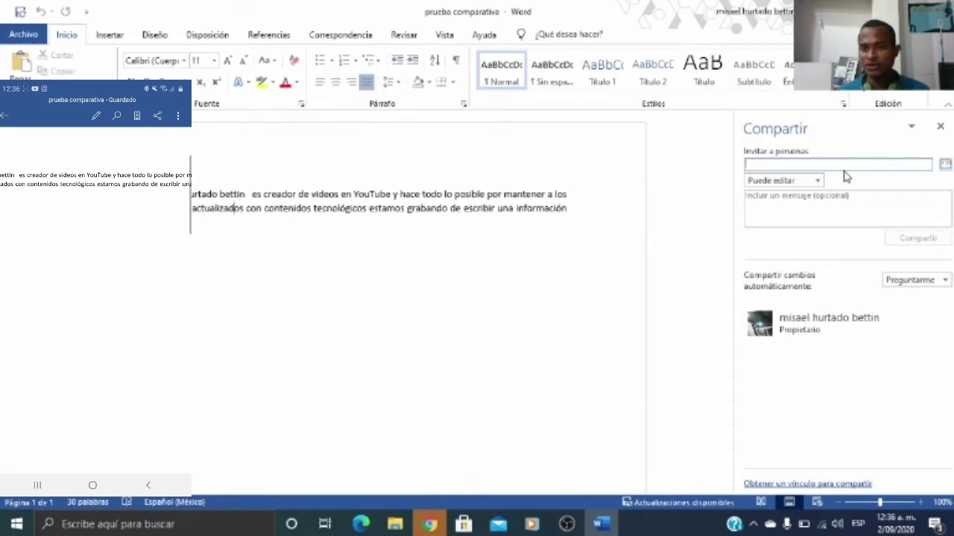
{"action": "left_click", "coordinate": [815, 182]}
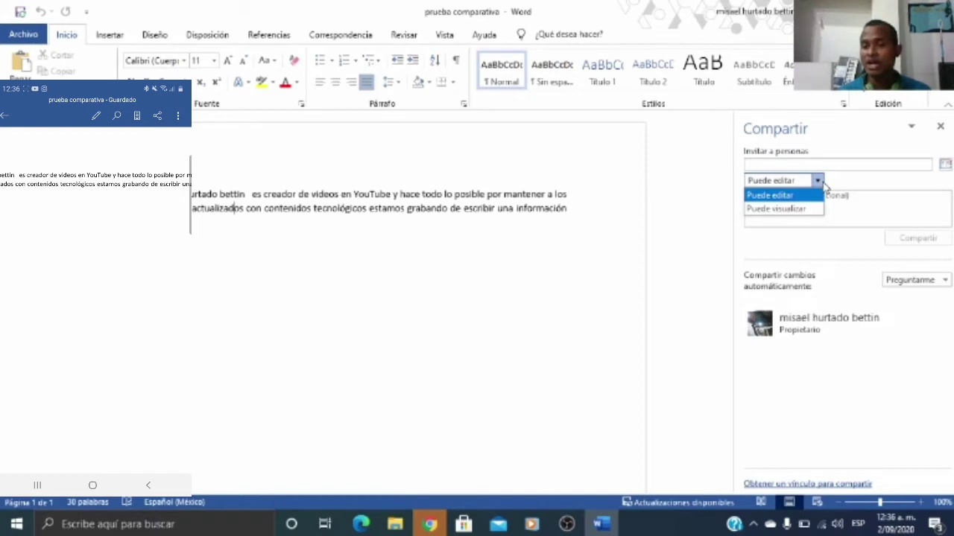
{"action": "left_click", "coordinate": [846, 208]}
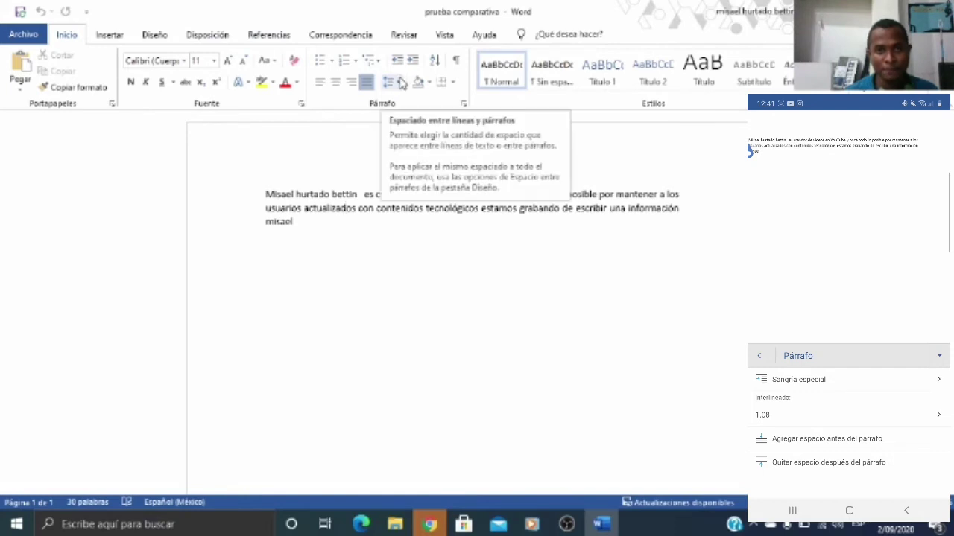
Step: View the Line and Paragraph Spacing choices on the Home tab
{"action": "left_click", "coordinate": [396, 84]}
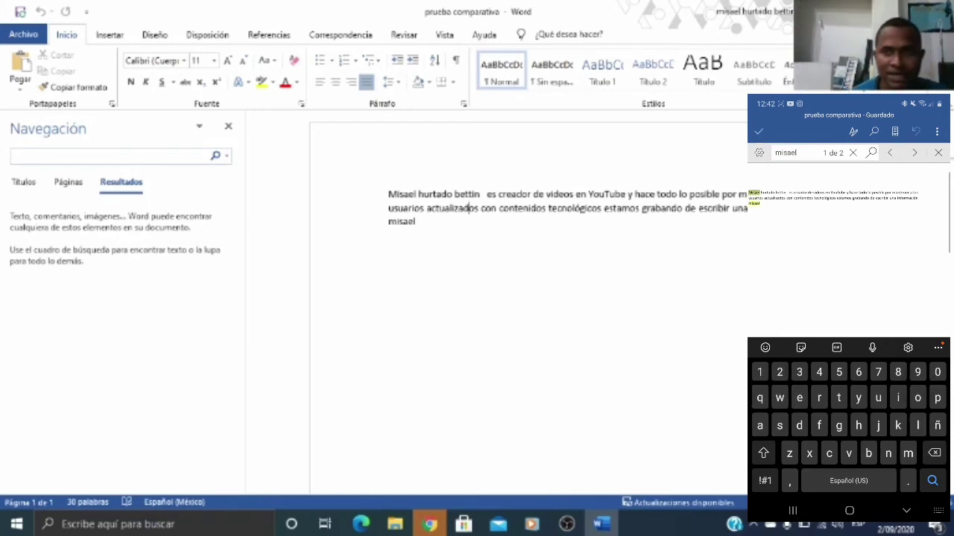
Step: Search the document for the author's first name, then dismiss the paragraph's context menu
{"action": "left_click", "coordinate": [100, 153]}
{"action": "type", "text": "misael"}
{"action": "key", "text": "Return"}
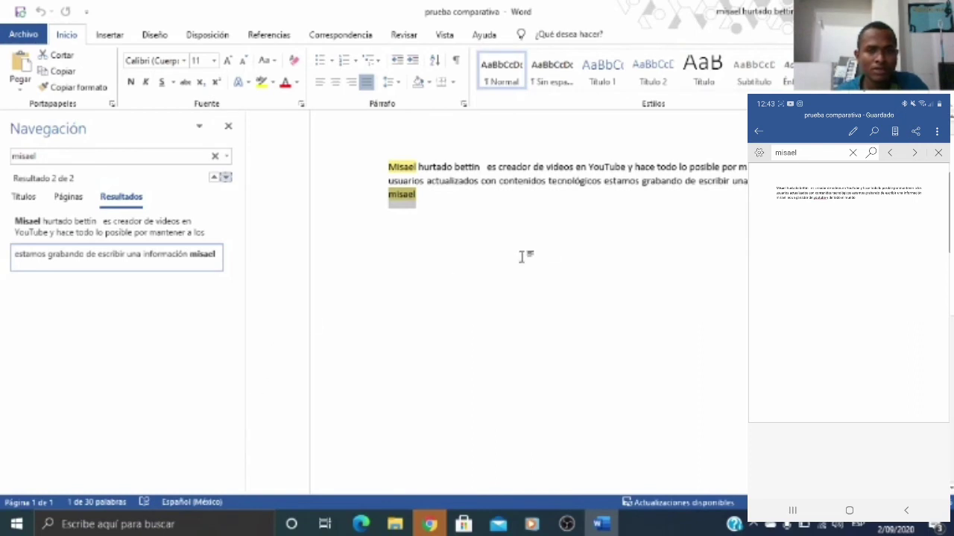
{"action": "right_click", "coordinate": [548, 252]}
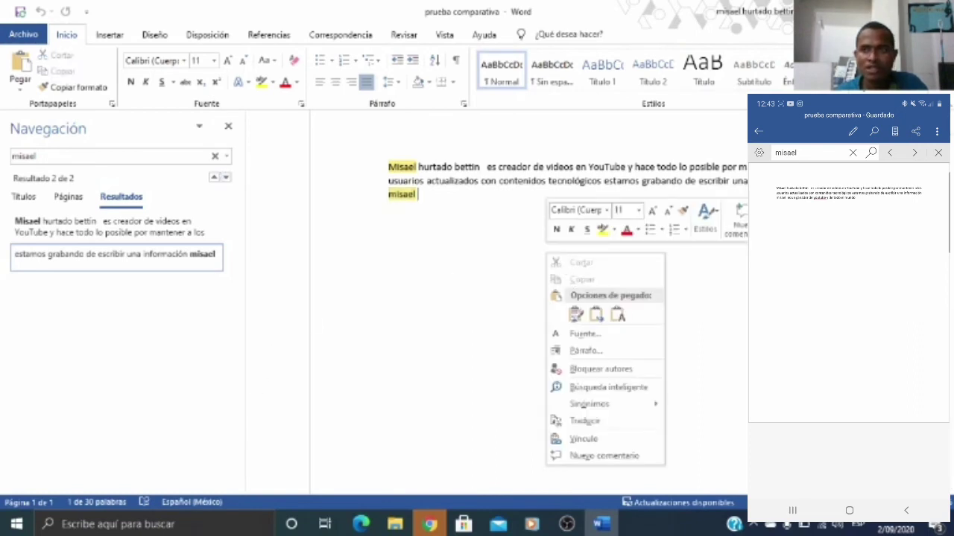
{"action": "key", "text": "Escape"}
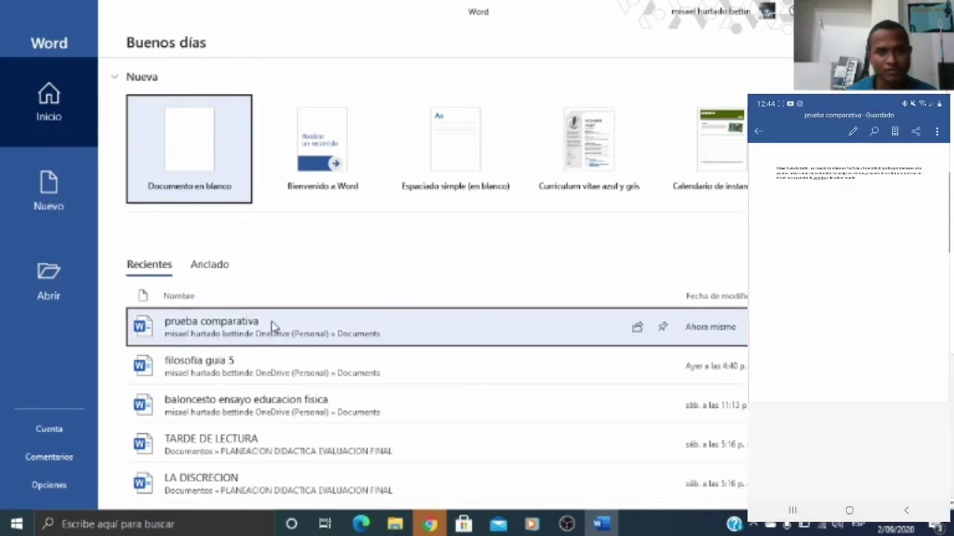
Step: Reopen the 'prueba comparativa' document from the Recientes list
{"action": "left_click", "coordinate": [269, 329]}
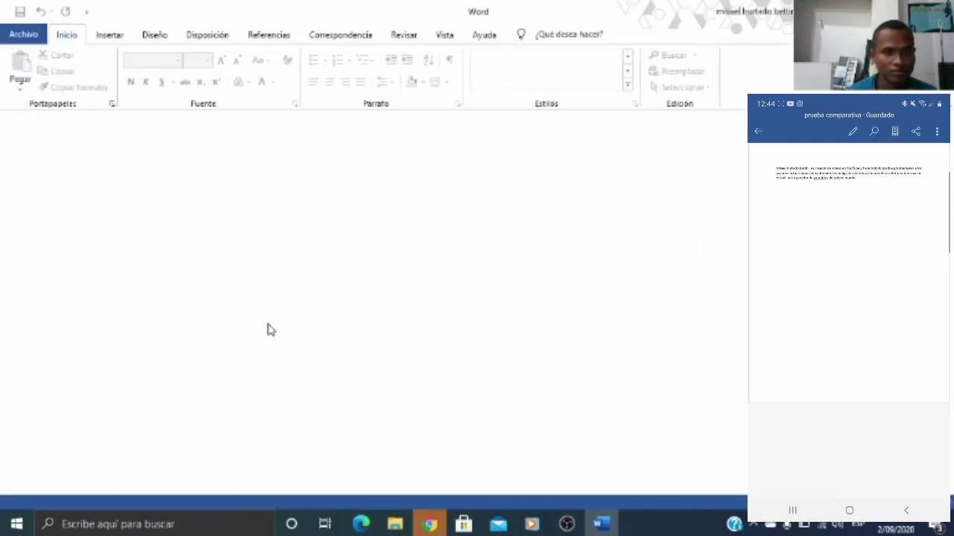